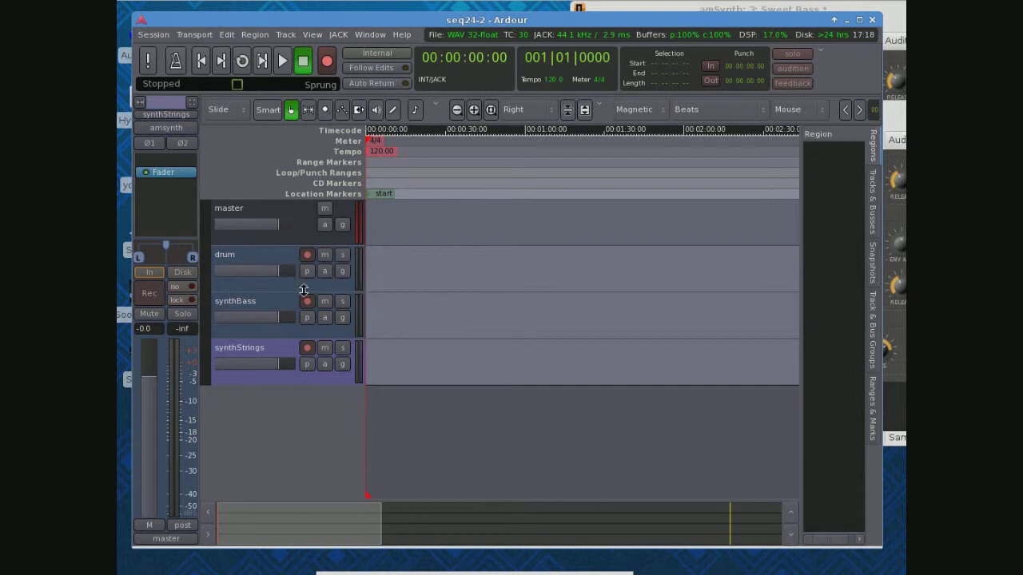
{"action": "double_click", "coordinate": [294, 445]}
{"action": "left_click", "coordinate": [387, 355]}
In QjackCtl Connections, confirm Hydrogen out_L and out_R feed drum/audio_in 1 and 2.
{"action": "key", "text": "alt+p"}
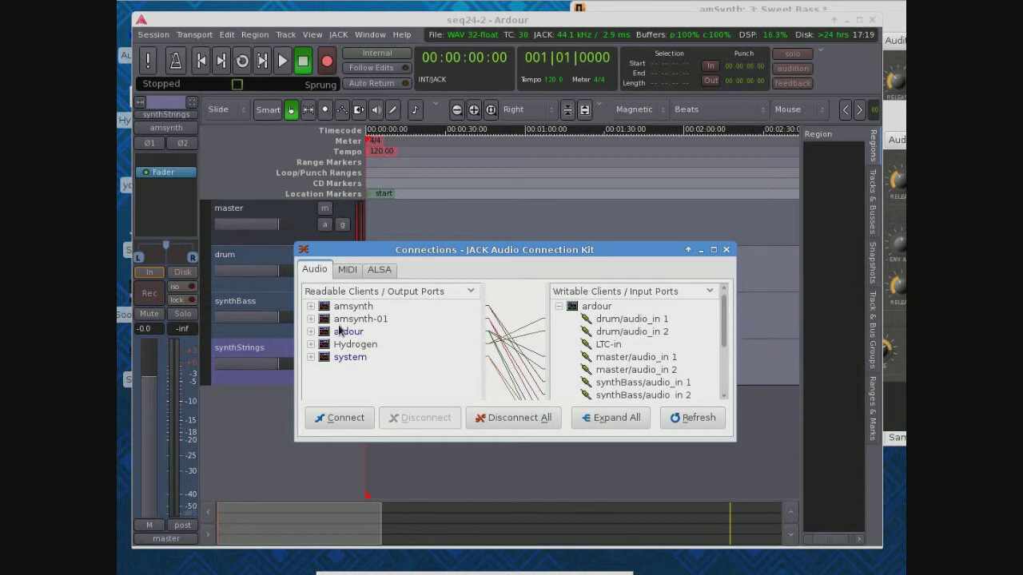
{"action": "left_click", "coordinate": [310, 345]}
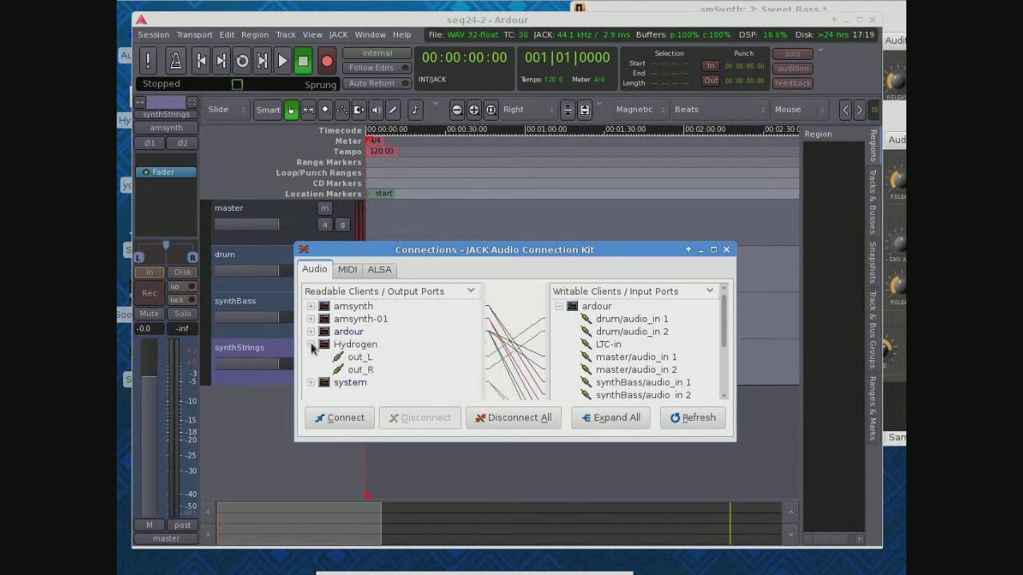
{"action": "left_click", "coordinate": [366, 361]}
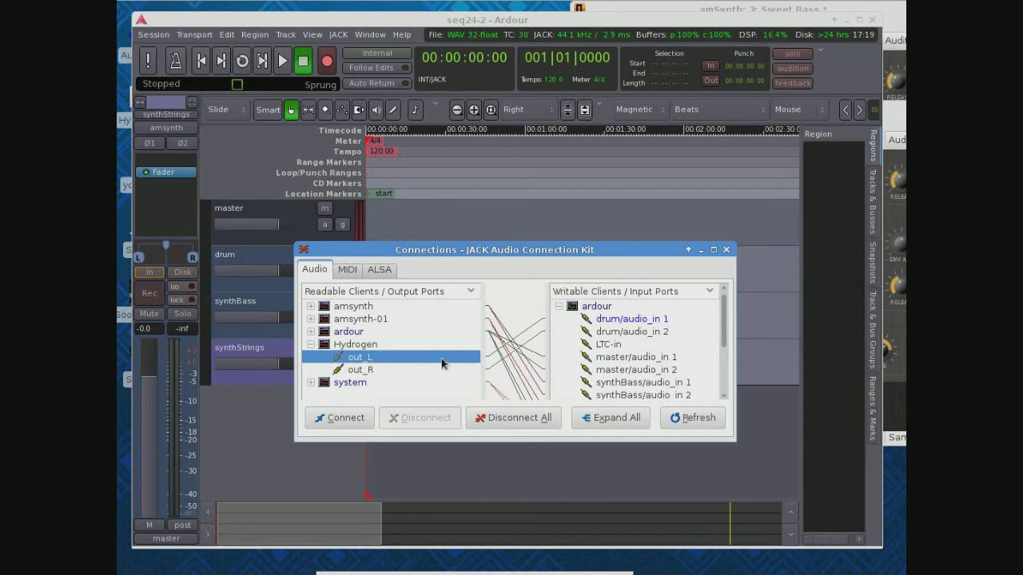
{"action": "left_click", "coordinate": [638, 319]}
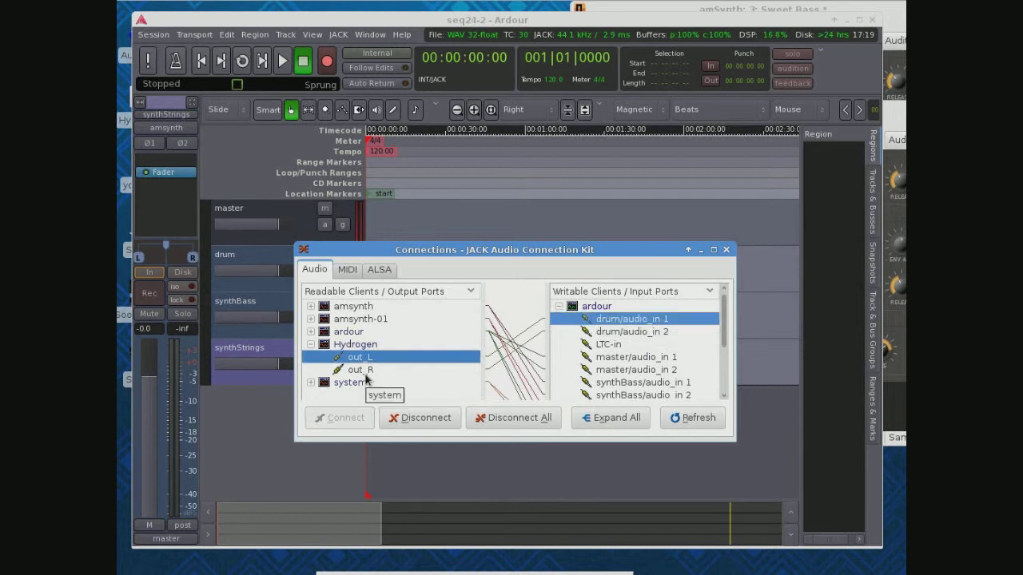
{"action": "left_click", "coordinate": [361, 370]}
{"action": "left_click", "coordinate": [621, 334]}
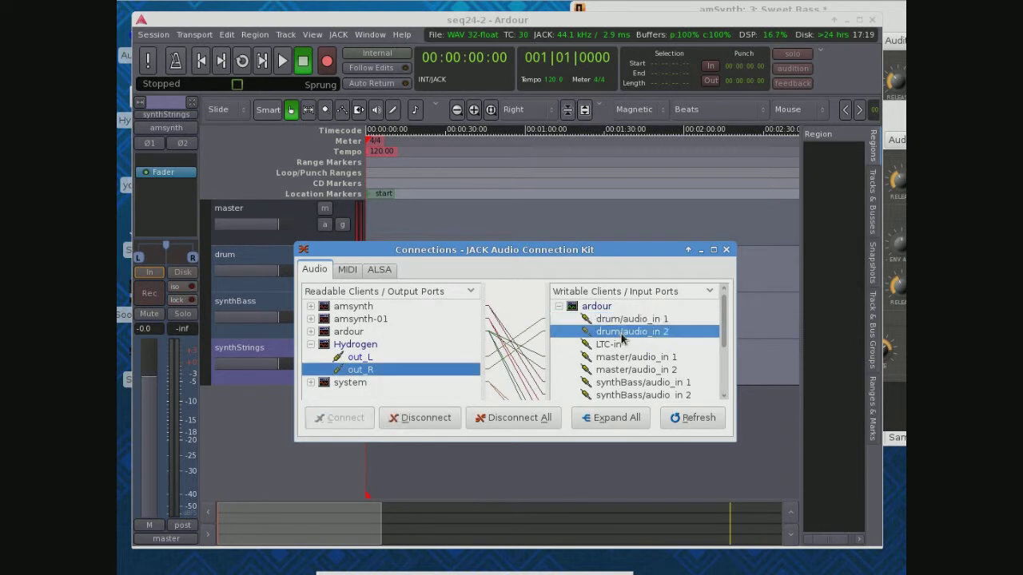
{"action": "left_click", "coordinate": [310, 344]}
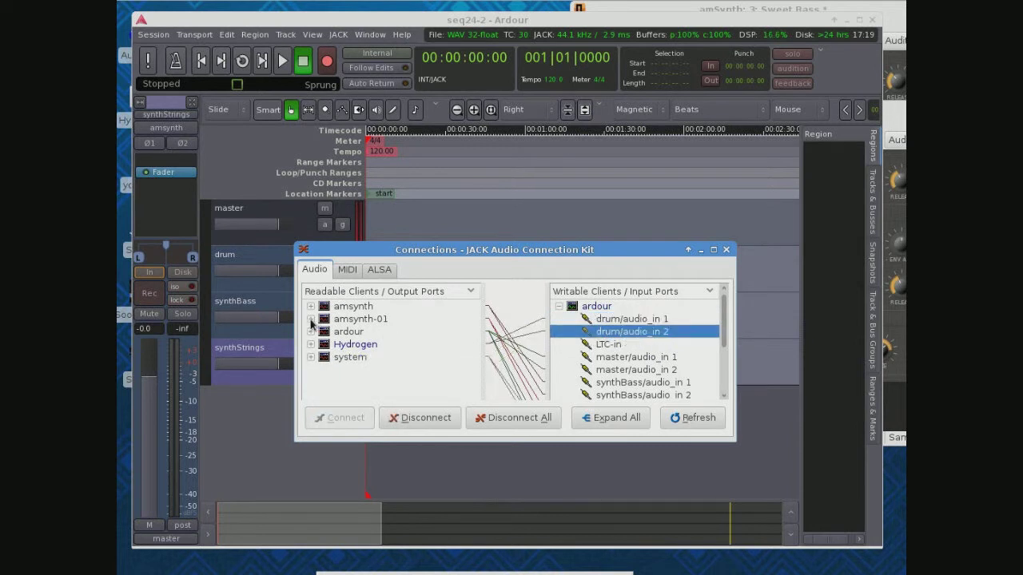
Inspect the amsynth-01 L and R outputs and their link to synthStrings/audio_in 2.
{"action": "left_click", "coordinate": [310, 319]}
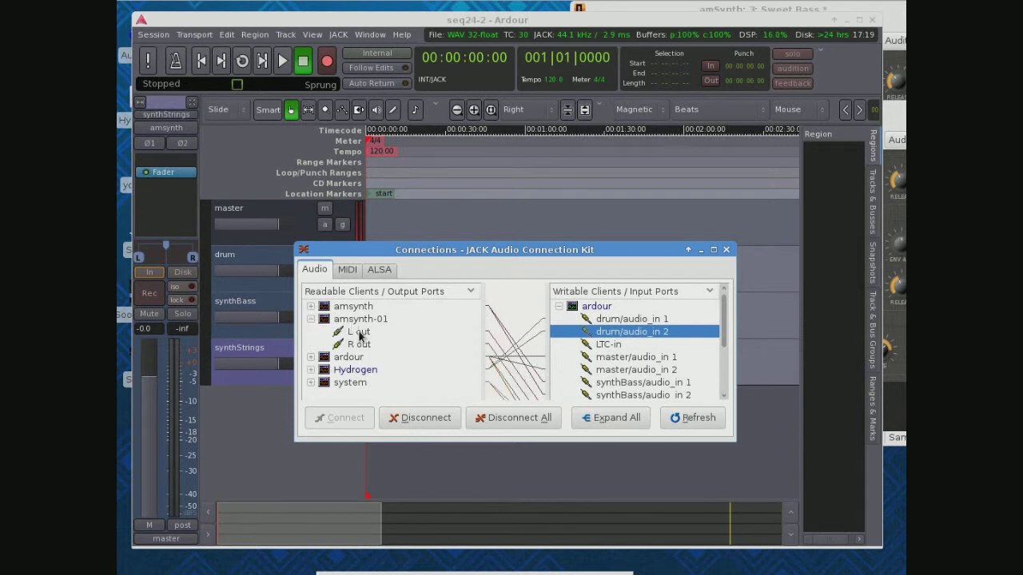
{"action": "left_click", "coordinate": [359, 332]}
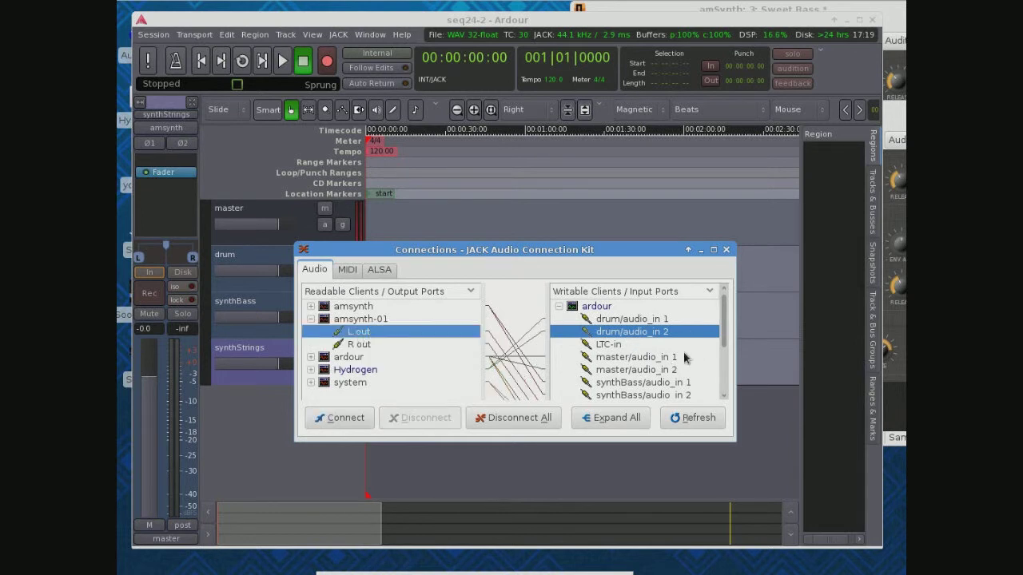
{"action": "left_click_drag", "start_coordinate": [728, 336], "coordinate": [729, 387]}
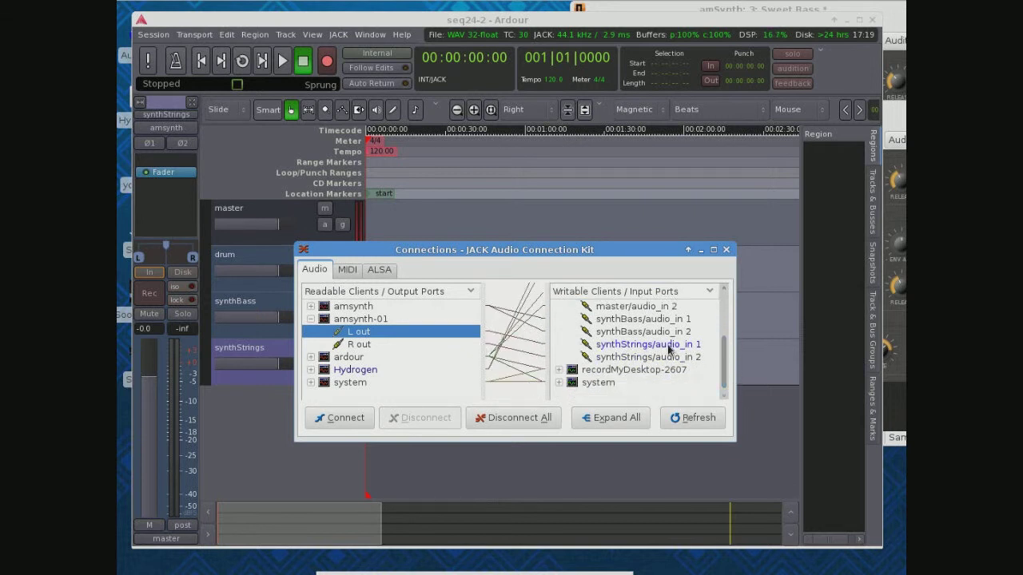
{"action": "left_click", "coordinate": [358, 345]}
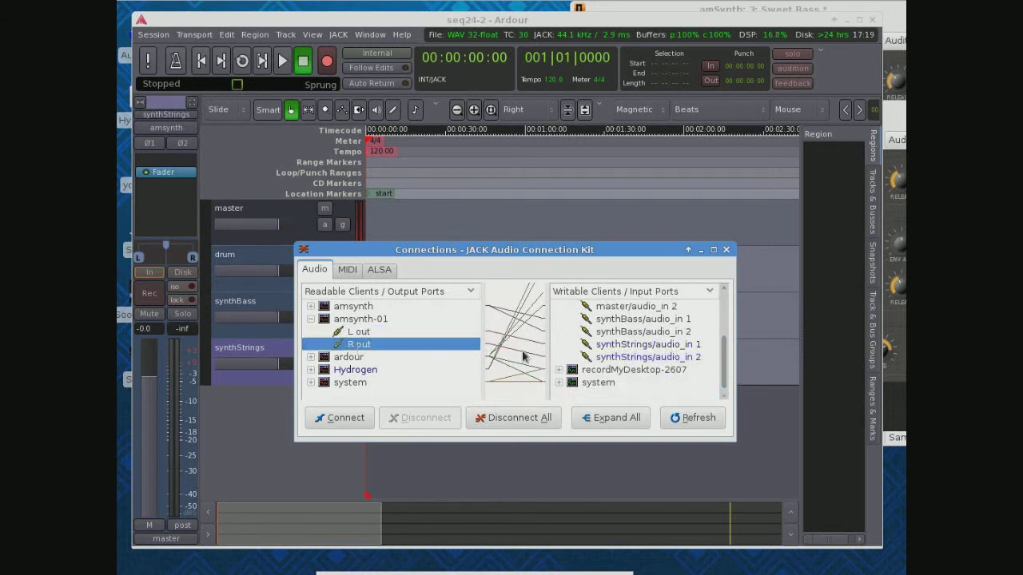
{"action": "left_click", "coordinate": [622, 357]}
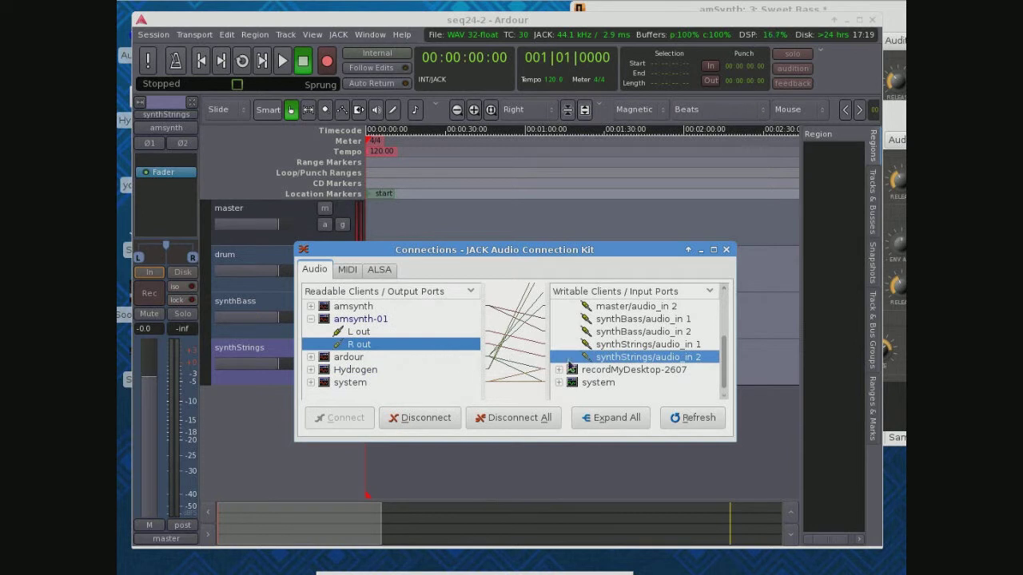
Check the amsynth L out connection, then collapse the amsynth and amsynth-01 port lists.
{"action": "left_click", "coordinate": [310, 308]}
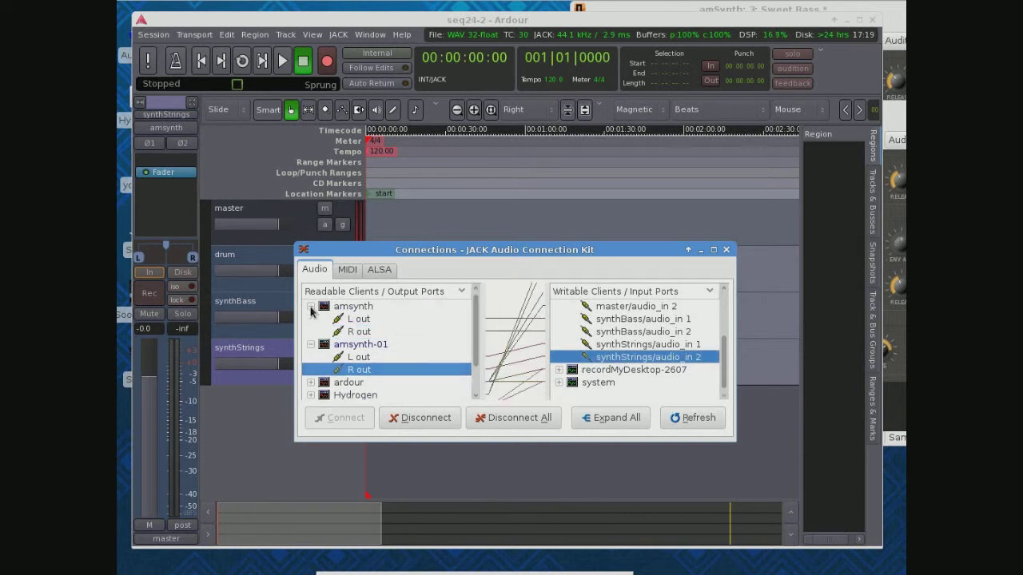
{"action": "left_click", "coordinate": [364, 322]}
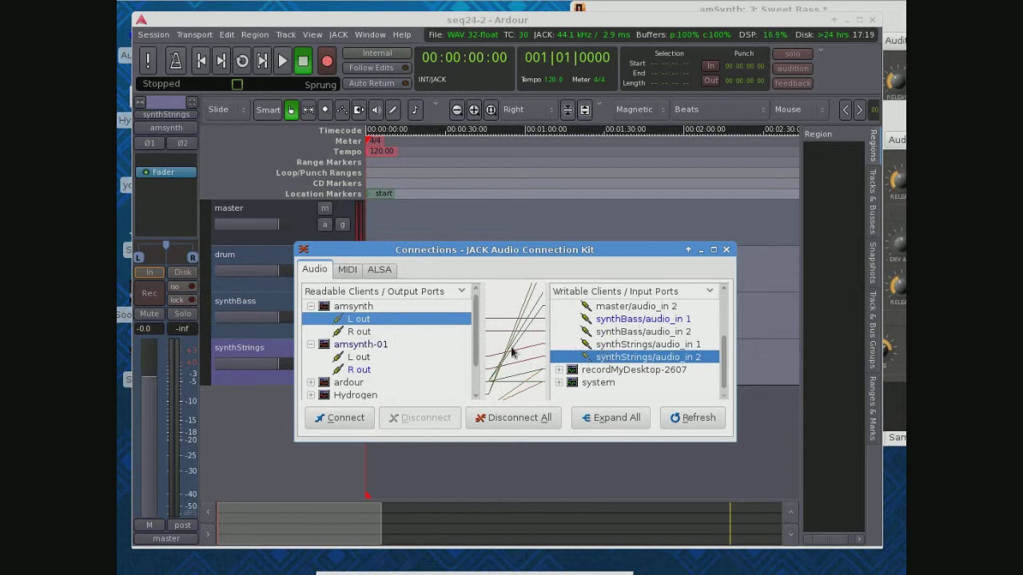
{"action": "left_click", "coordinate": [310, 306]}
{"action": "left_click", "coordinate": [310, 319]}
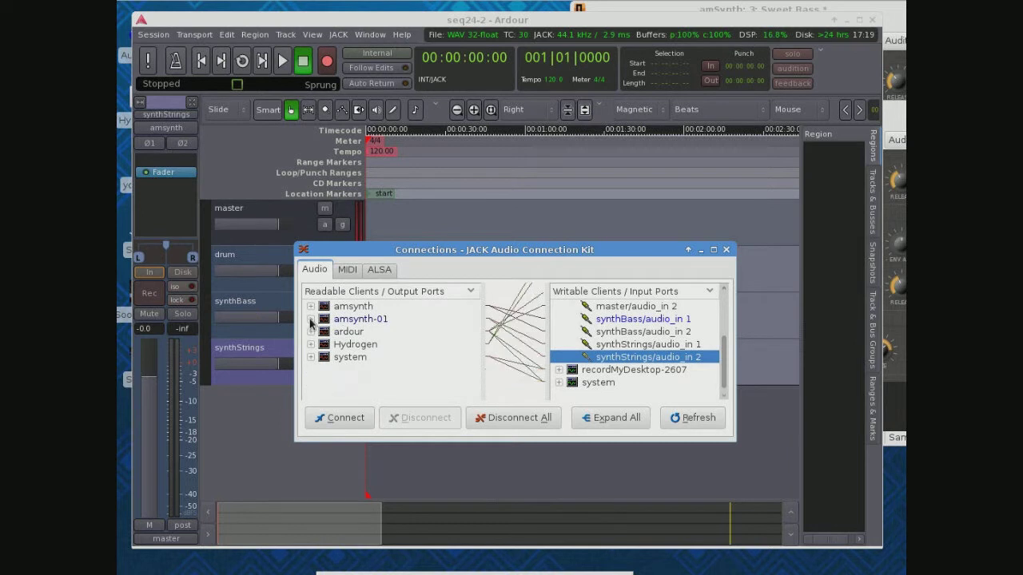
Connect amsynth-01 L out to Ardour's synthStrings/audio_in 2.
{"action": "scroll", "coordinate": [720, 319], "scroll_direction": "up", "scroll_amount": 3}
{"action": "scroll", "coordinate": [720, 319], "scroll_direction": "up", "scroll_amount": 1}
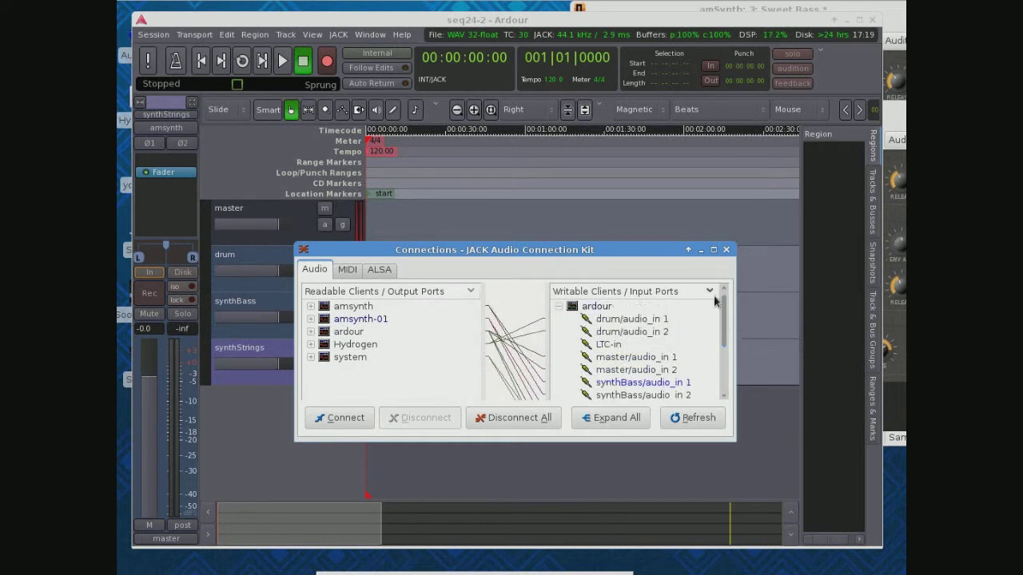
{"action": "left_click", "coordinate": [558, 306]}
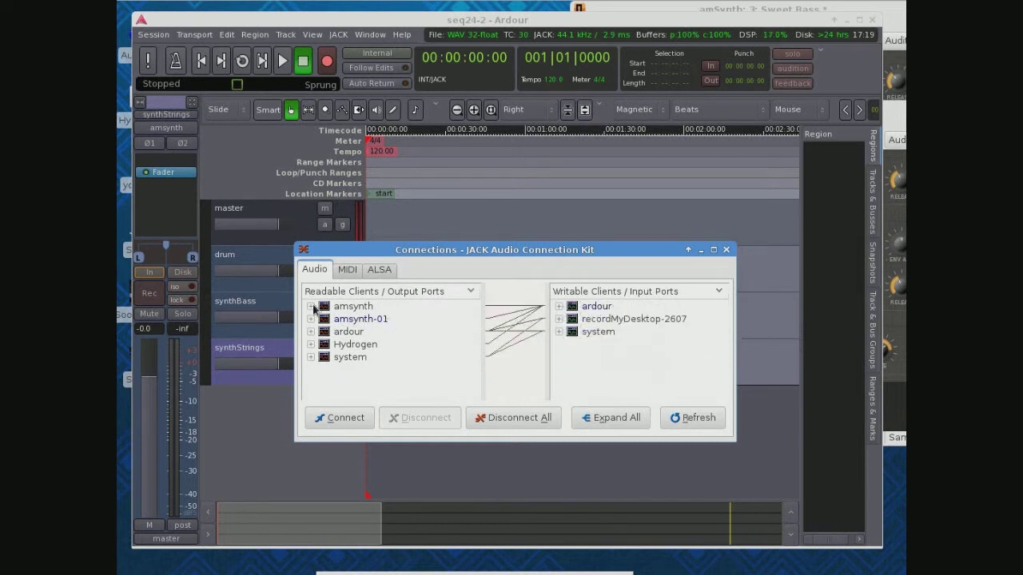
{"action": "left_click", "coordinate": [310, 306]}
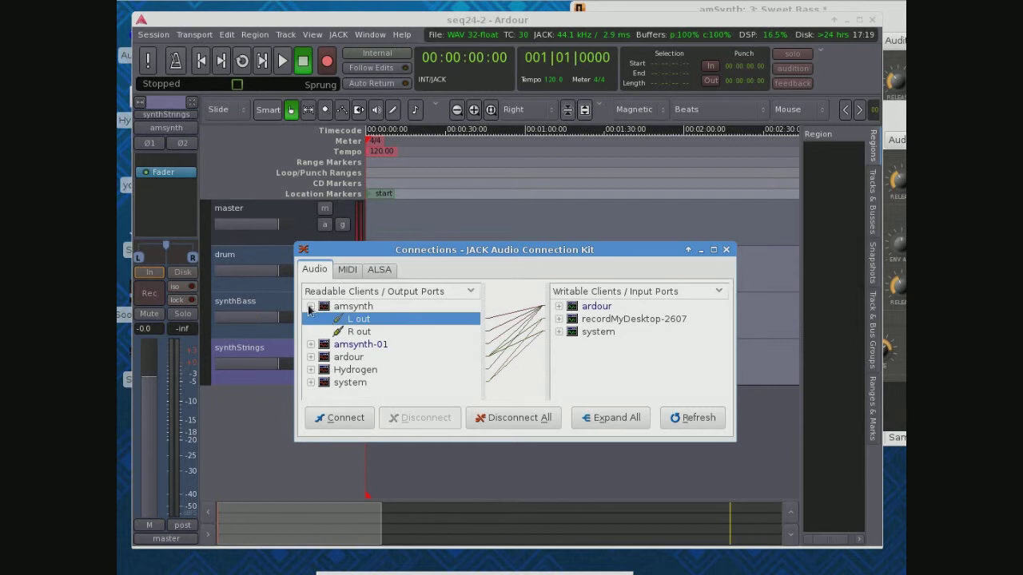
{"action": "left_click", "coordinate": [559, 306]}
{"action": "scroll", "coordinate": [724, 326], "scroll_direction": "down", "scroll_amount": 3}
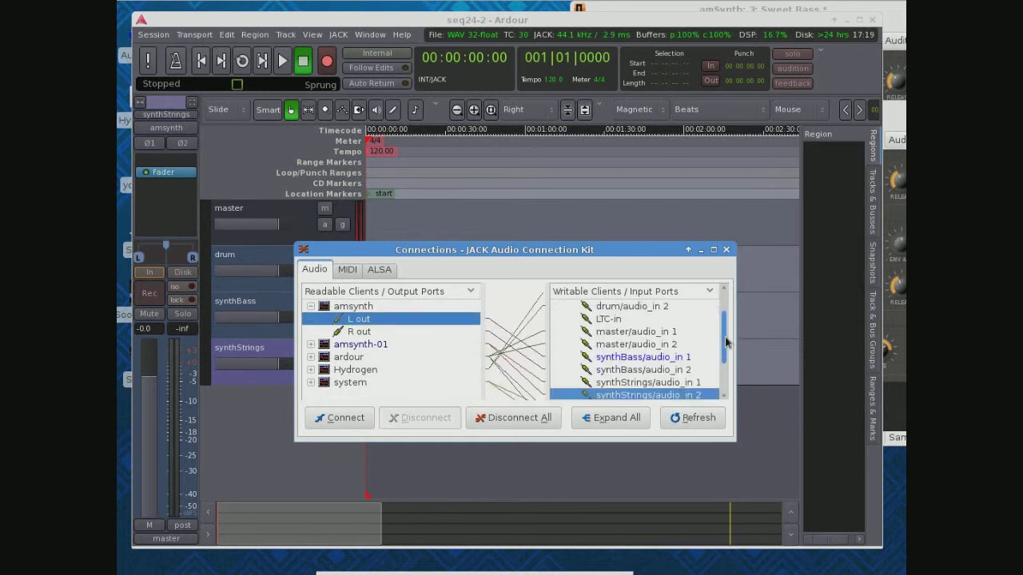
{"action": "left_click", "coordinate": [717, 357]}
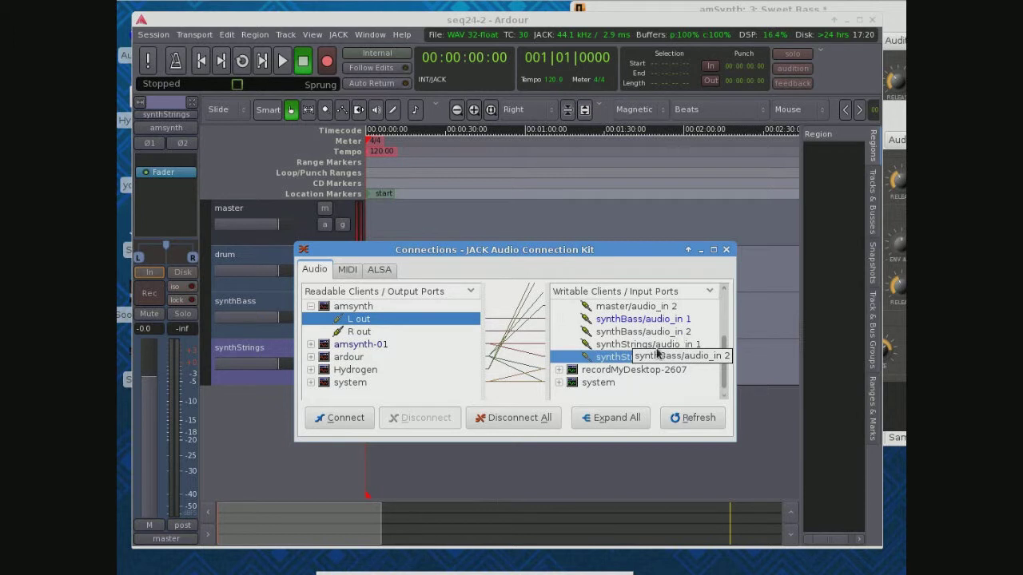
{"action": "left_click", "coordinate": [311, 344]}
{"action": "left_click", "coordinate": [359, 358]}
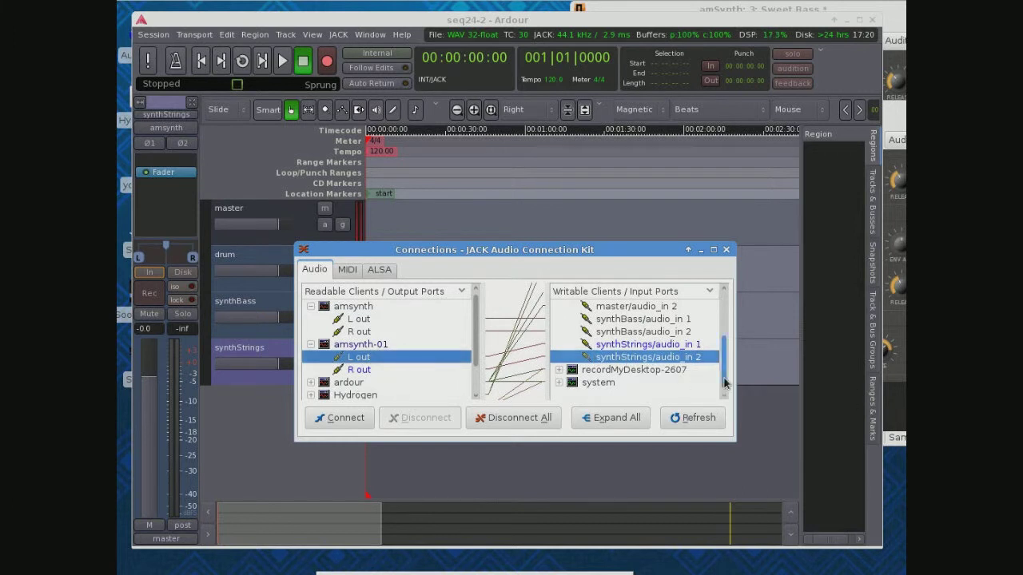
{"action": "left_click", "coordinate": [318, 410]}
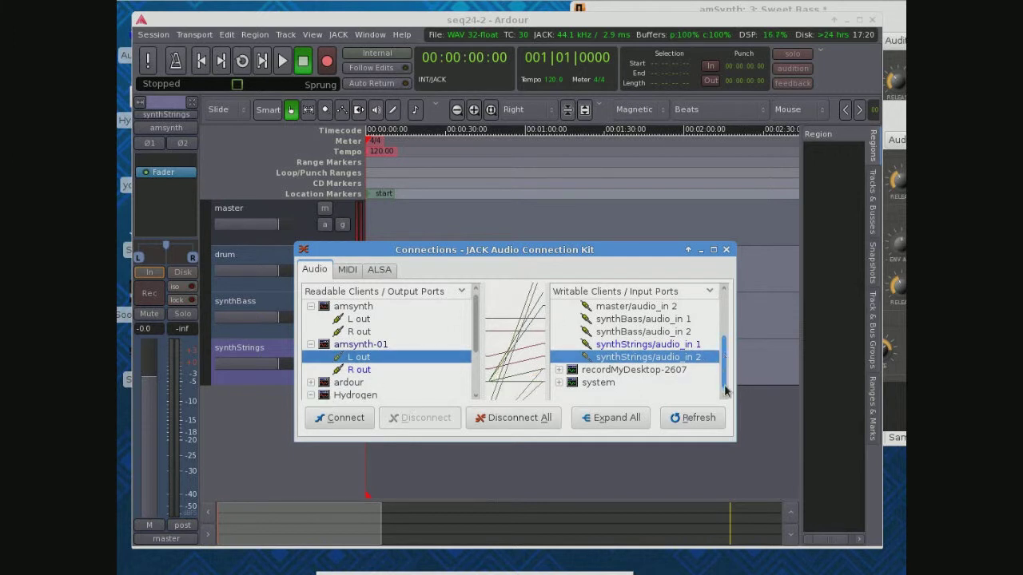
Check Hydrogen out_L's routing into the drum track, then close the Connections window.
{"action": "left_click_drag", "start_coordinate": [475, 329], "coordinate": [479, 375]}
{"action": "left_click", "coordinate": [382, 356]}
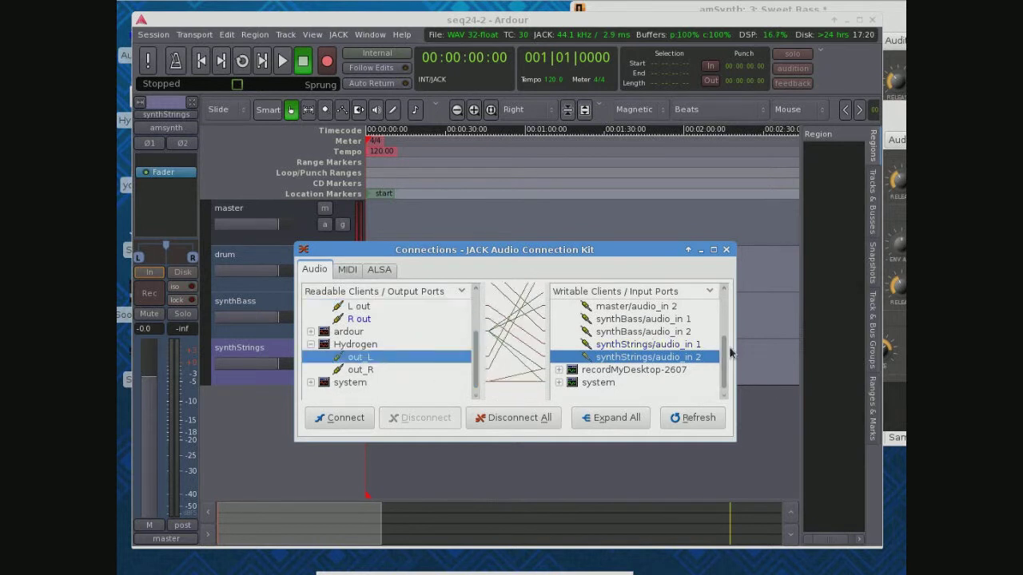
{"action": "left_click_drag", "start_coordinate": [724, 354], "coordinate": [705, 296]}
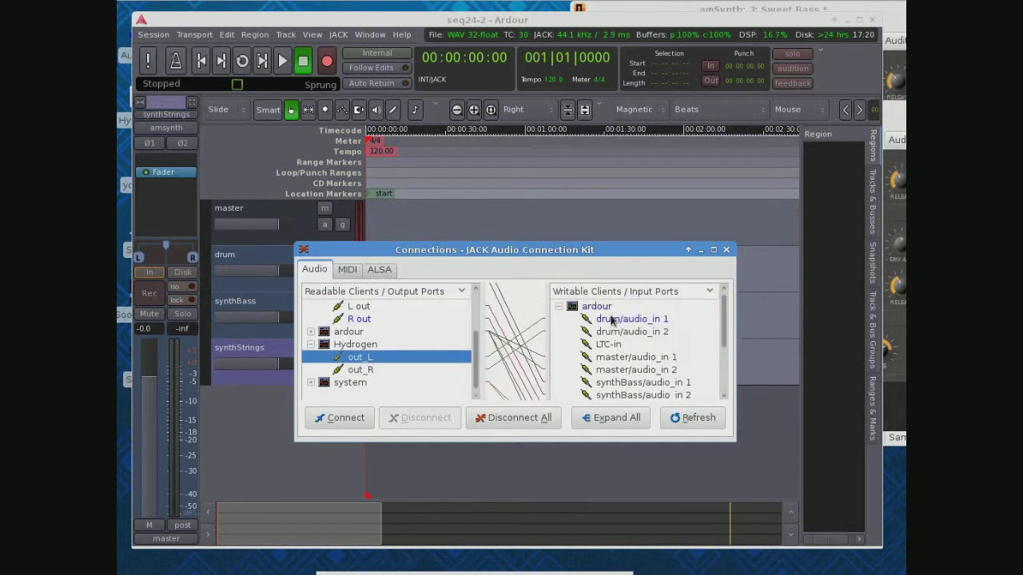
{"action": "left_click", "coordinate": [725, 251]}
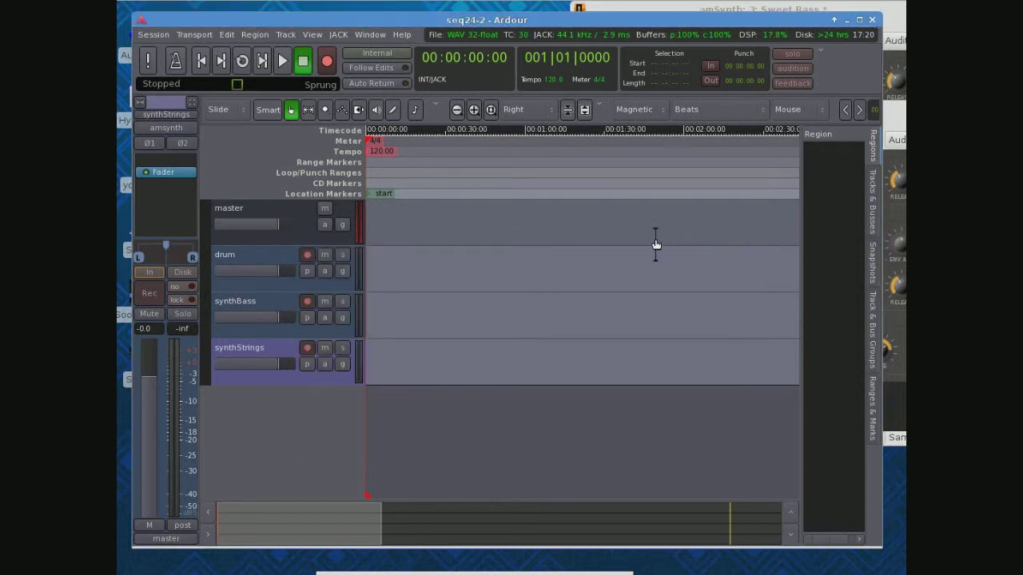
{"action": "left_click", "coordinate": [373, 36]}
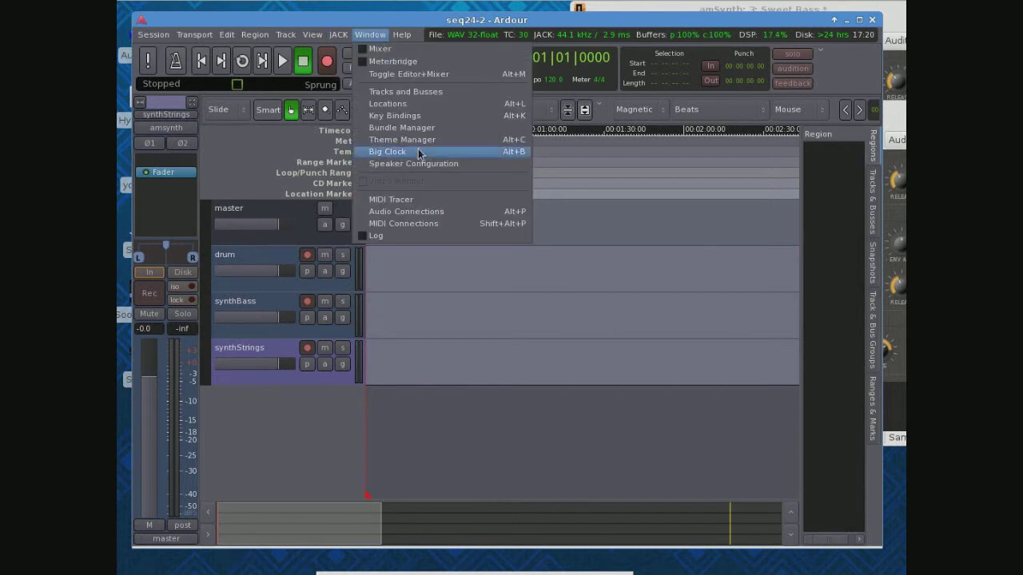
Review Hydrogen, amsynth and amsynth-01 feeding drum, synthBass and synthStrings in Ardour's Audio Connections.
{"action": "left_click", "coordinate": [423, 212]}
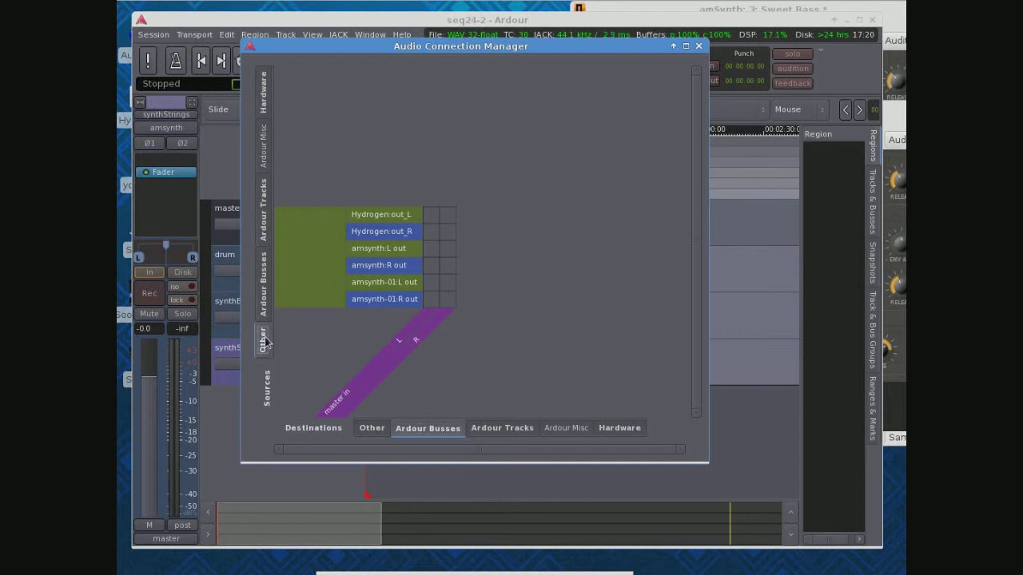
{"action": "left_click", "coordinate": [500, 430]}
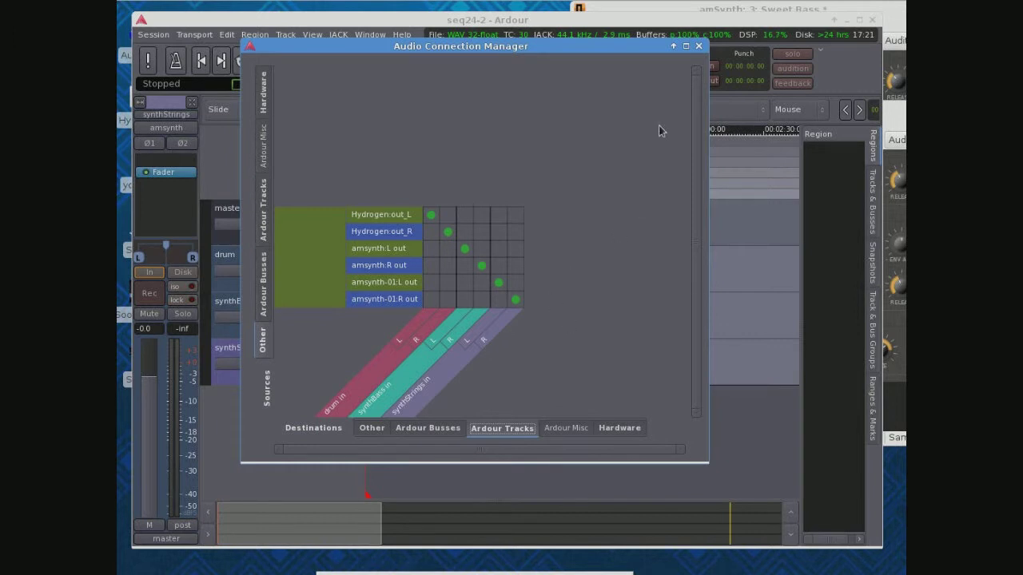
{"action": "left_click", "coordinate": [699, 48]}
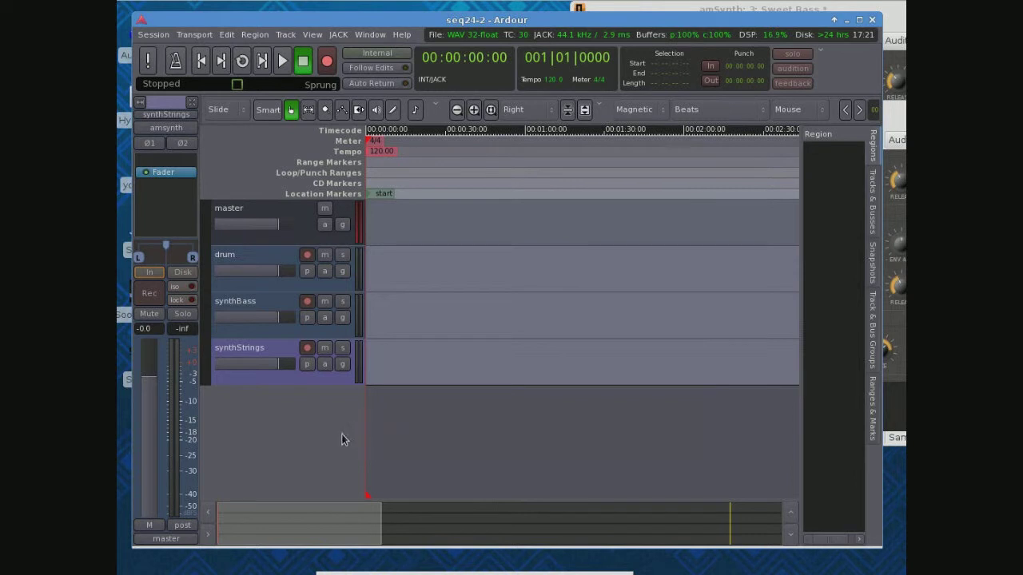
Record-arm the drum, synthBass and synthStrings tracks and enable the session's global record.
{"action": "left_click", "coordinate": [307, 257]}
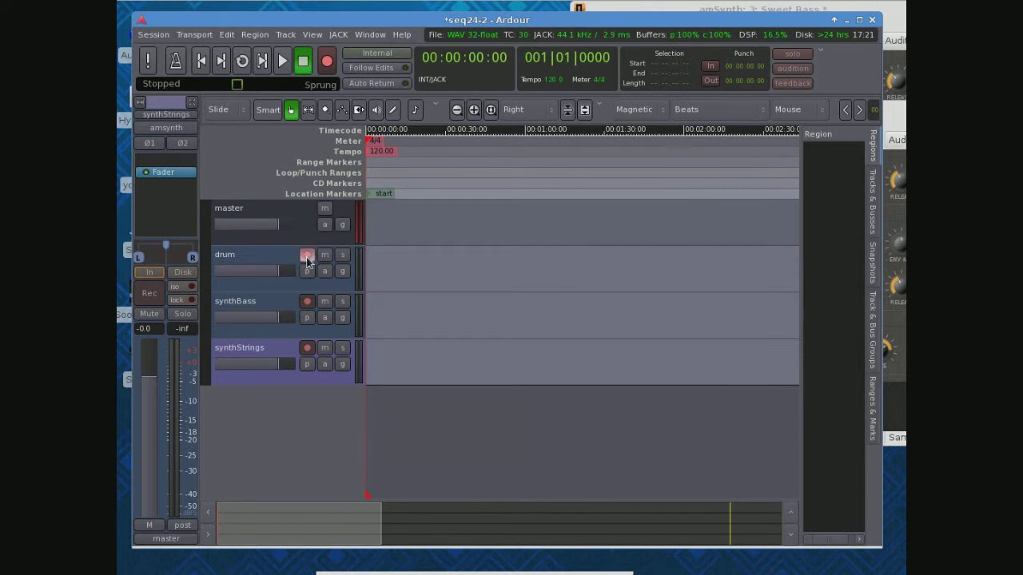
{"action": "left_click", "coordinate": [307, 302]}
{"action": "left_click", "coordinate": [307, 350]}
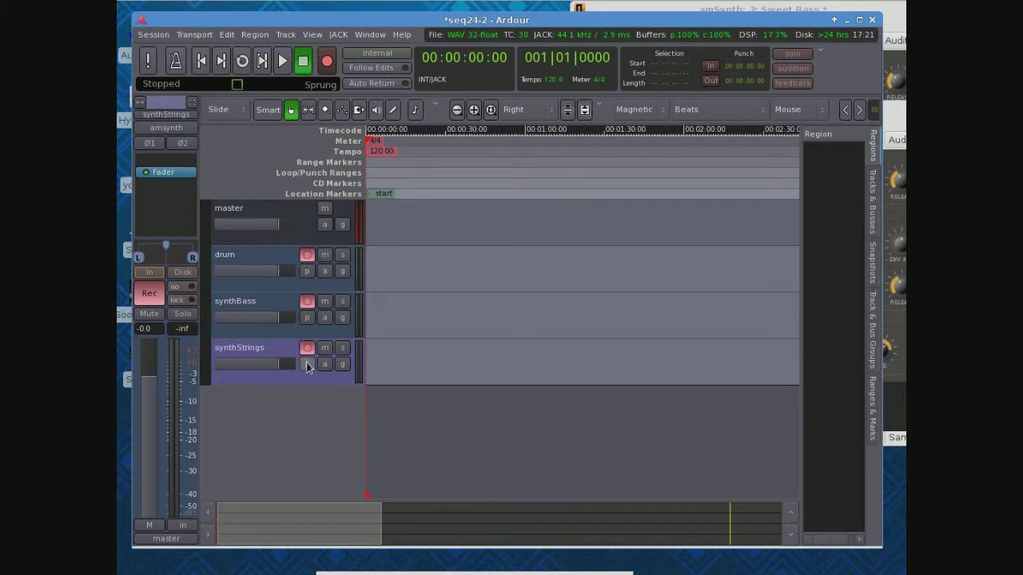
{"action": "left_click", "coordinate": [327, 63]}
Place the seq24 Song Editor in the lower middle of the screen and start Ardour rolling.
{"action": "key", "text": "alt+Tab"}
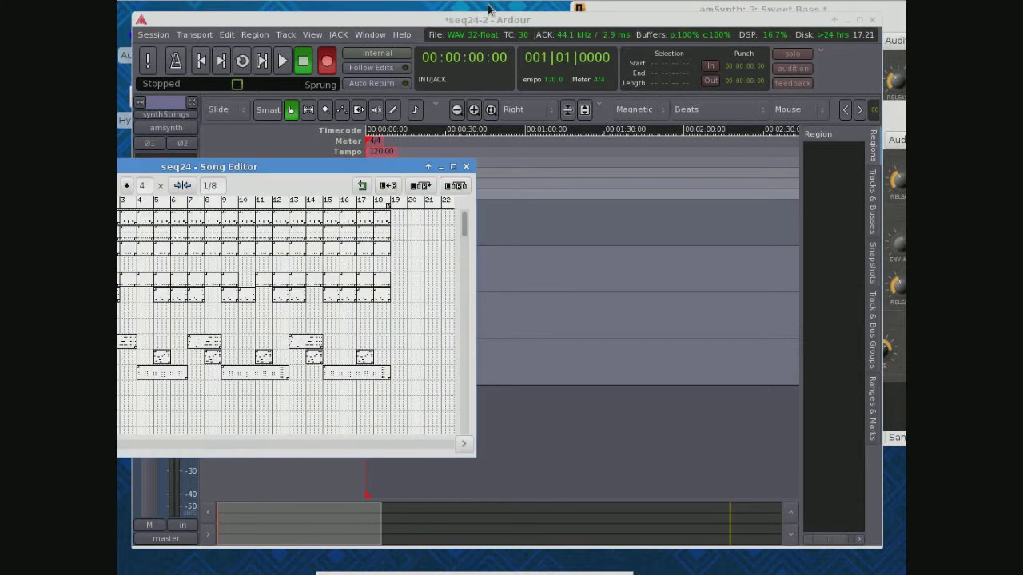
{"action": "left_click_drag", "start_coordinate": [294, 170], "coordinate": [553, 292]}
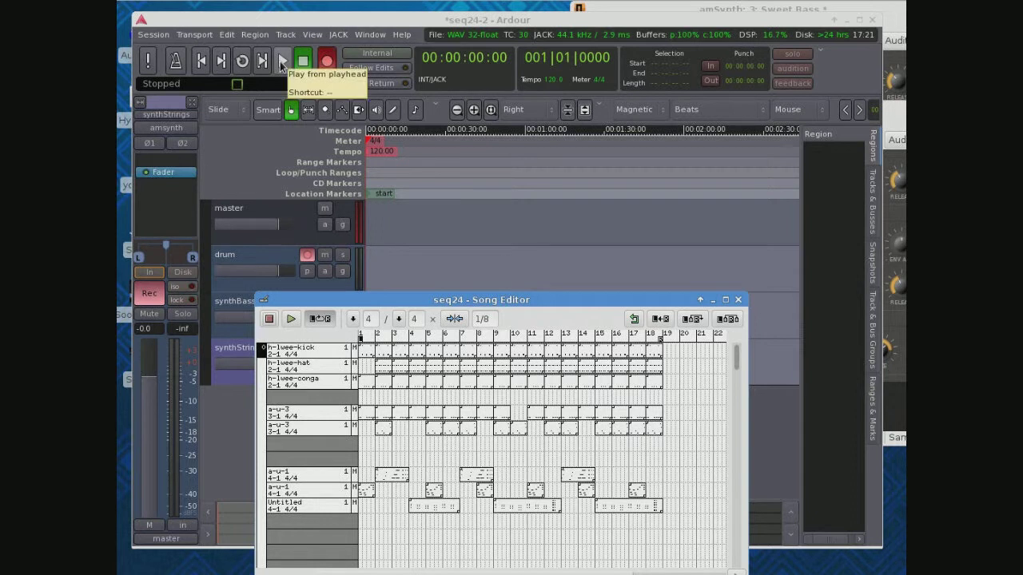
{"action": "left_click", "coordinate": [282, 61]}
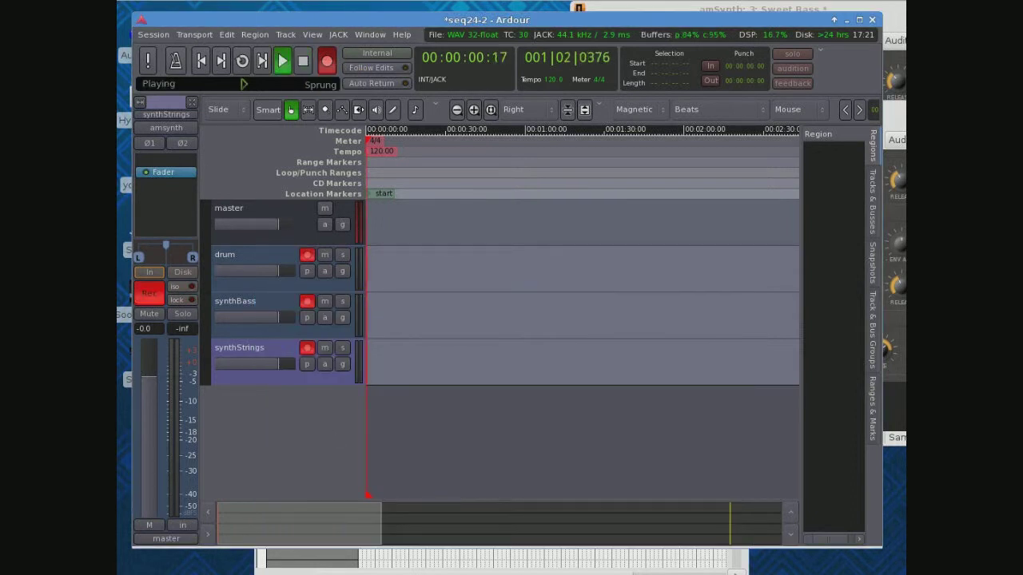
Play the seq24 song into Ardour and stop recording at 00:00:38:14.
{"action": "left_click", "coordinate": [303, 560]}
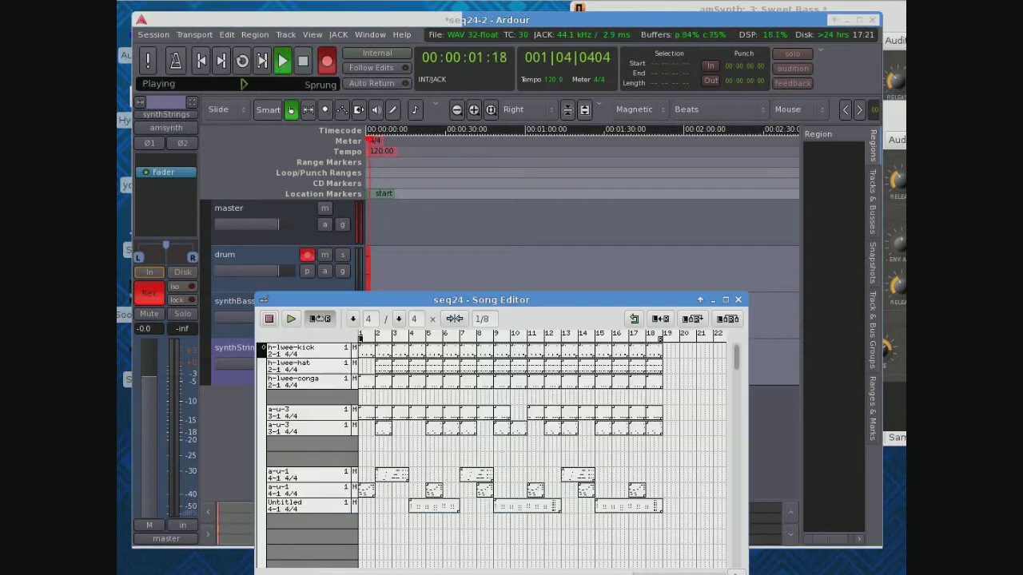
{"action": "left_click", "coordinate": [290, 319]}
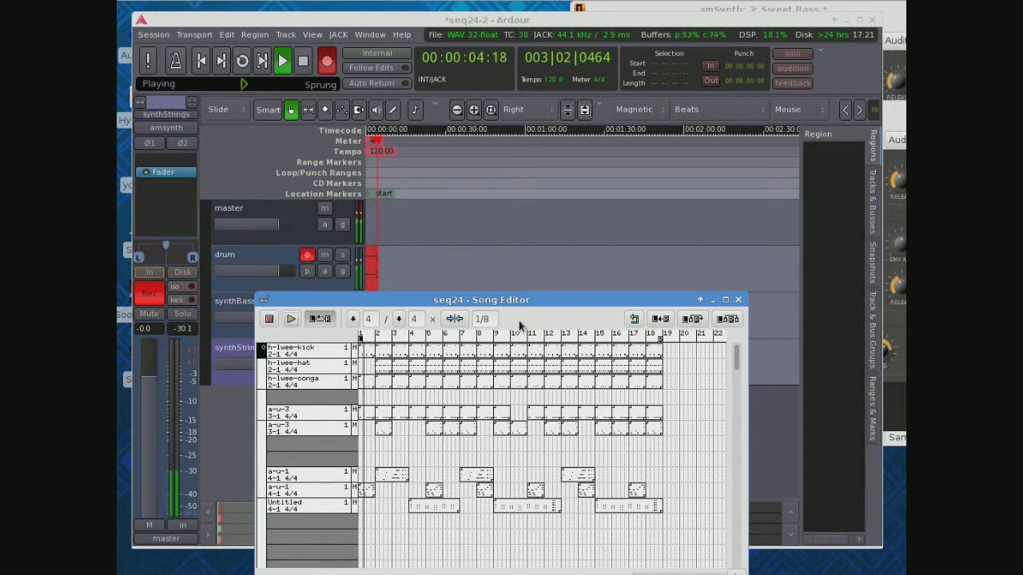
{"action": "left_click", "coordinate": [714, 301]}
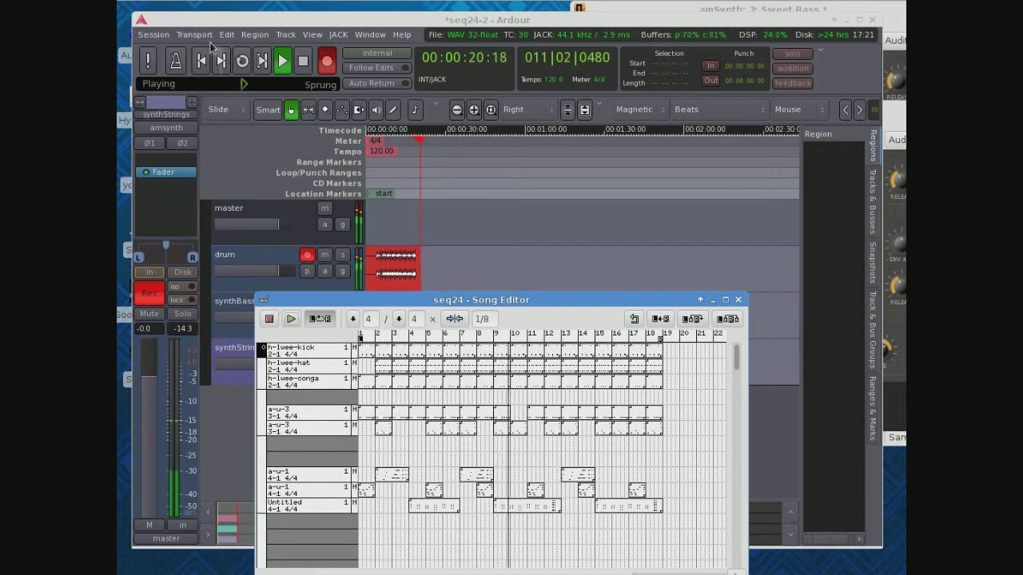
{"action": "left_click_drag", "start_coordinate": [402, 299], "coordinate": [389, 396]}
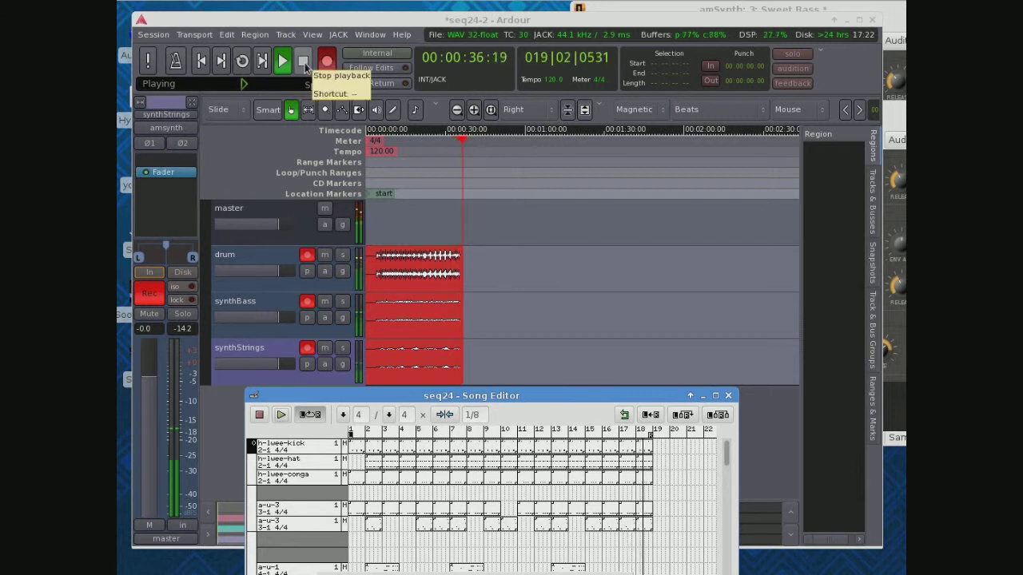
{"action": "left_click", "coordinate": [303, 64]}
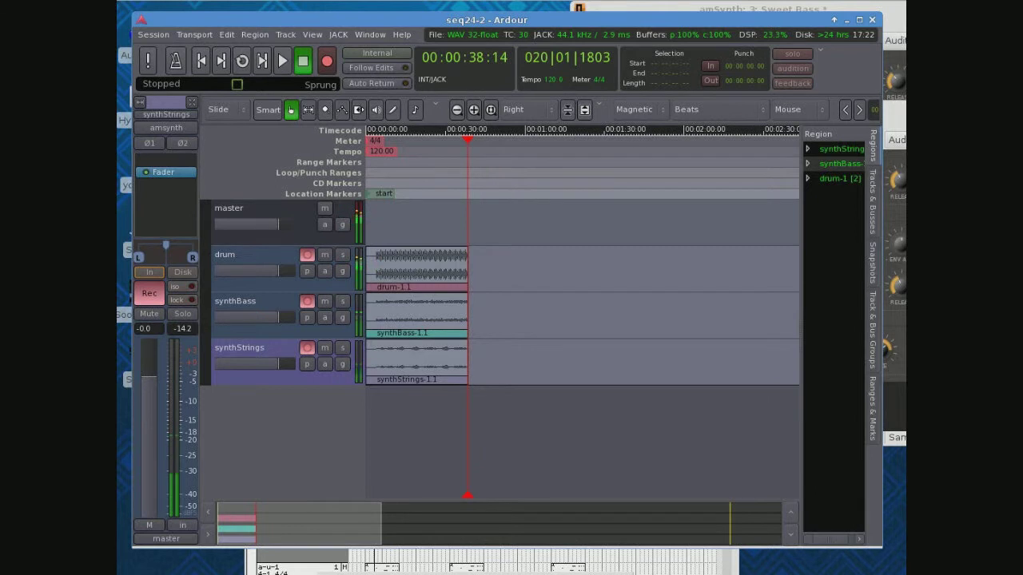
{"action": "left_click", "coordinate": [287, 559]}
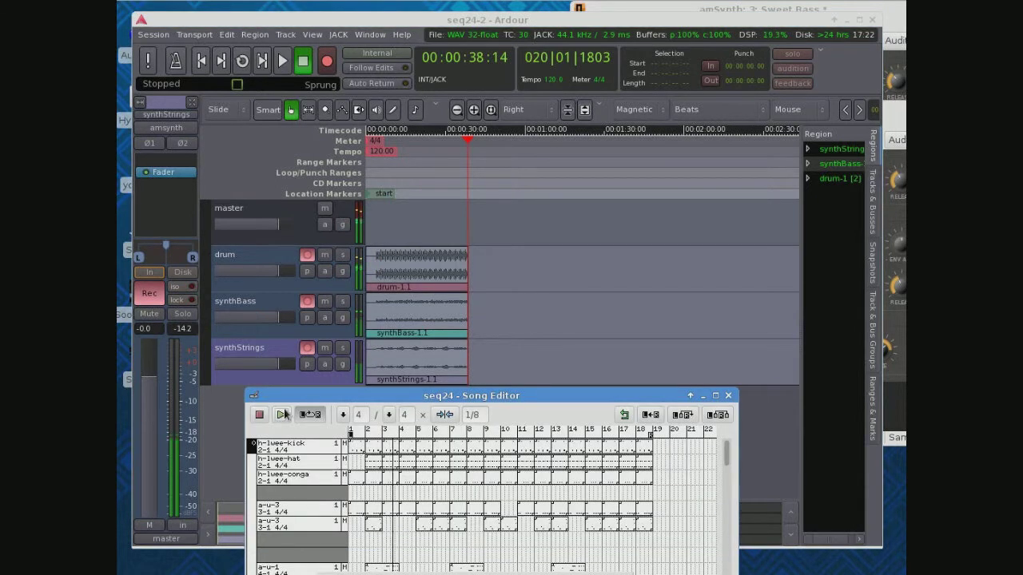
Minimise the seq24 Song Editor to reveal the three recorded tracks.
{"action": "left_click", "coordinate": [704, 396]}
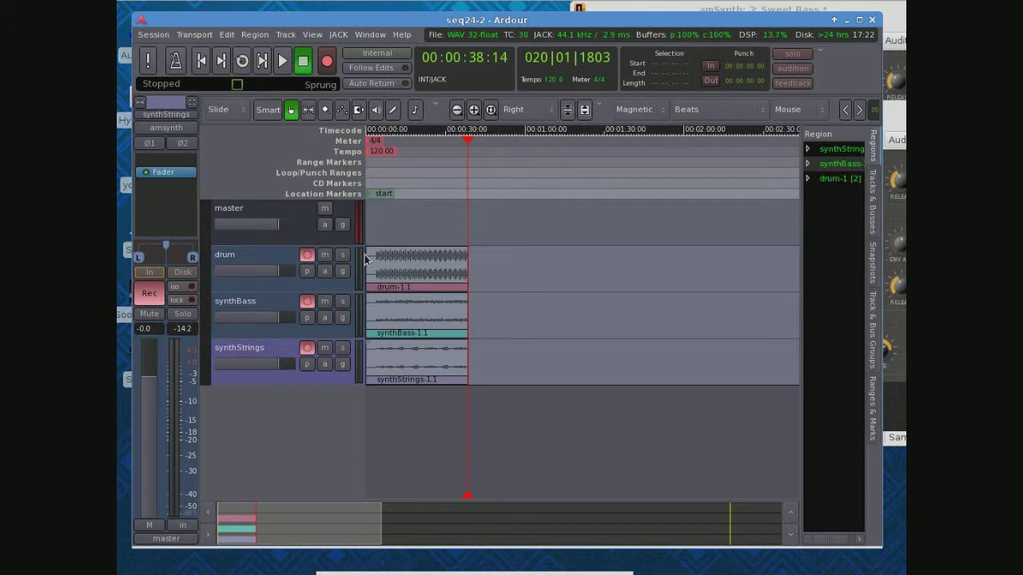
Disarm drum, synthBass and synthStrings, play the recordings from the start, and stop at 00:00:09:04.
{"action": "left_click", "coordinate": [307, 254]}
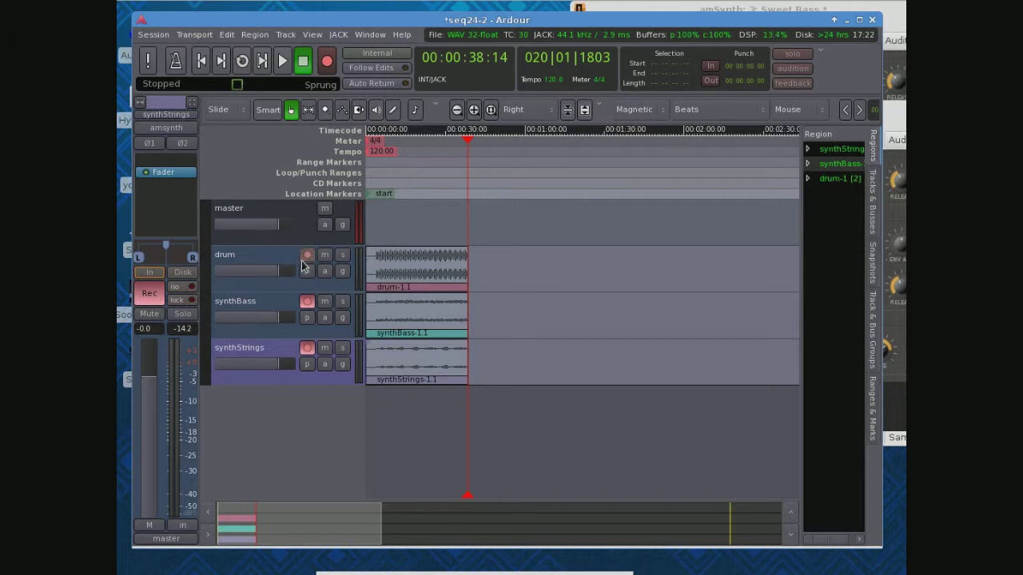
{"action": "left_click", "coordinate": [307, 301]}
{"action": "left_click", "coordinate": [307, 347]}
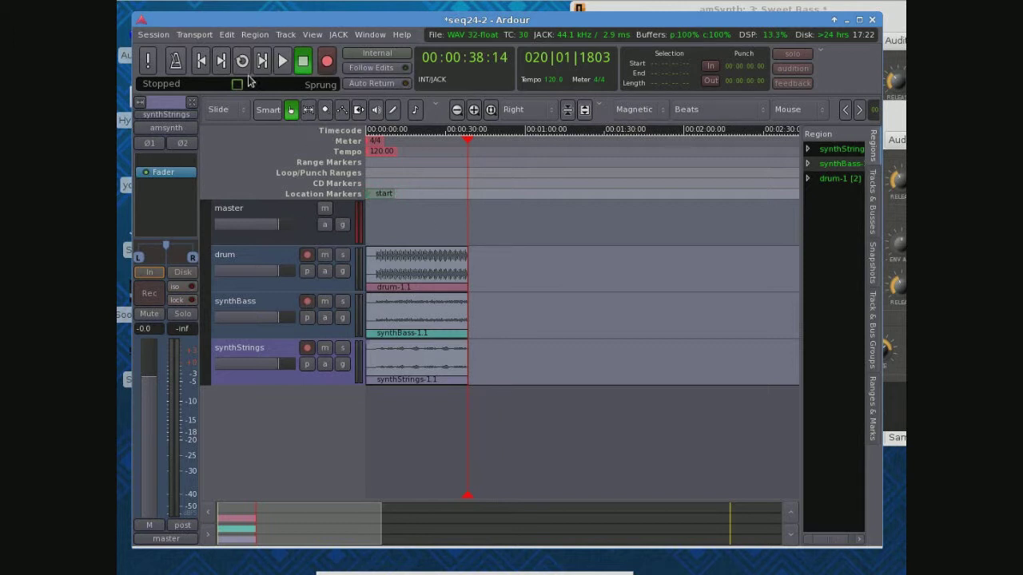
{"action": "left_click", "coordinate": [201, 61]}
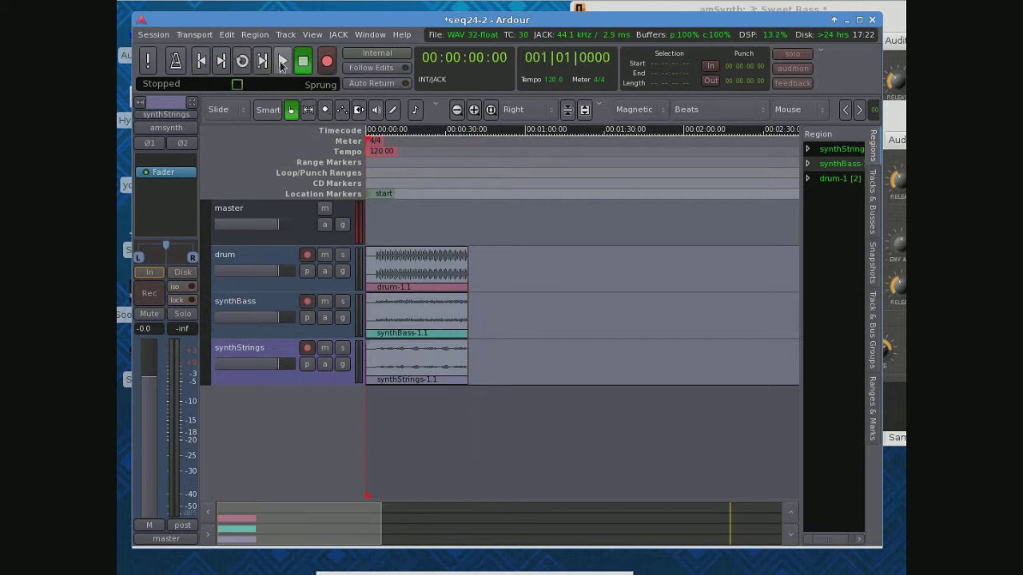
{"action": "left_click", "coordinate": [282, 61]}
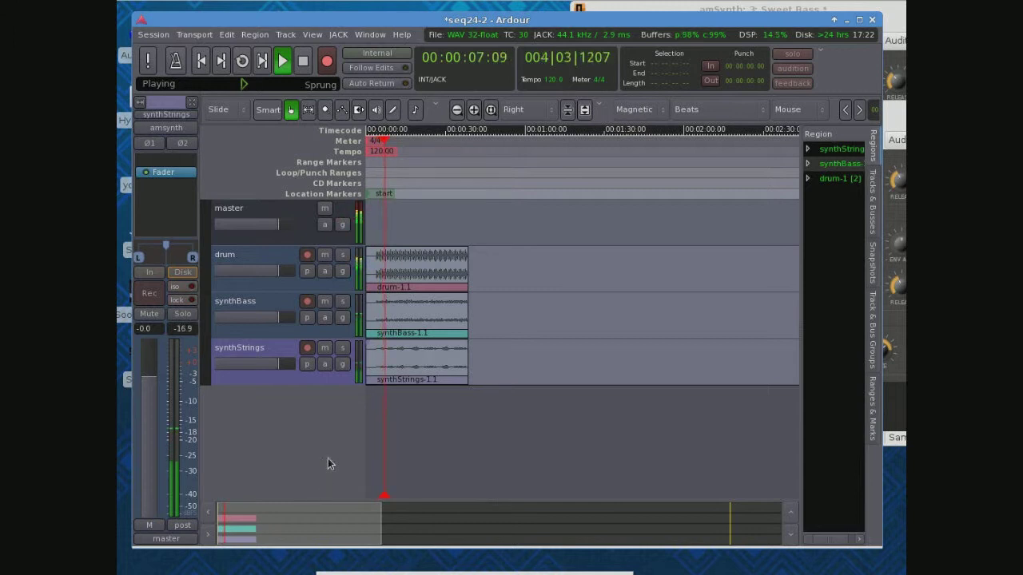
{"action": "left_click", "coordinate": [303, 62]}
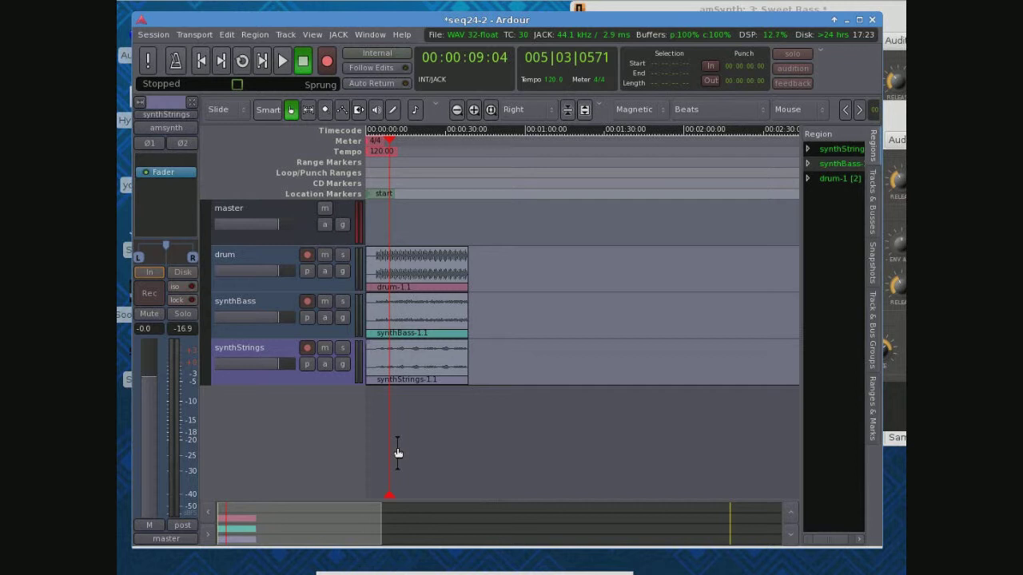
Open Ardour's Window menu.
{"action": "left_click", "coordinate": [378, 39]}
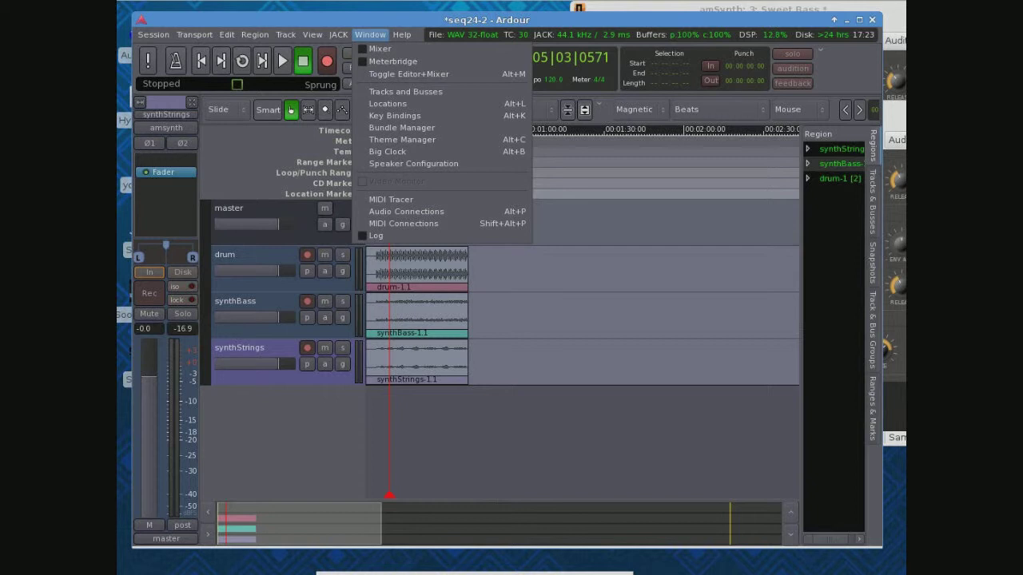
Close the Window menu with Escape.
{"action": "key", "text": "Escape"}
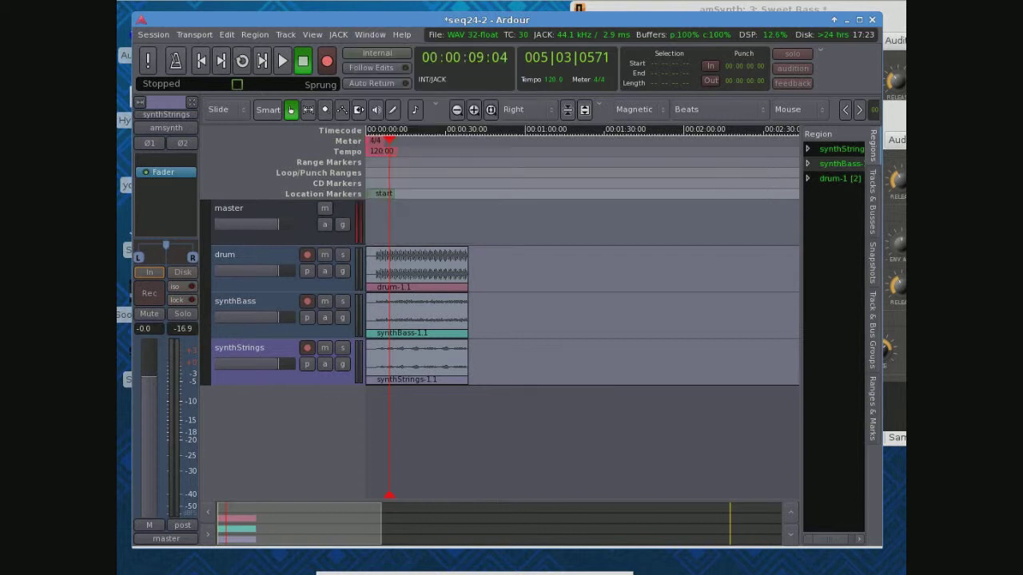